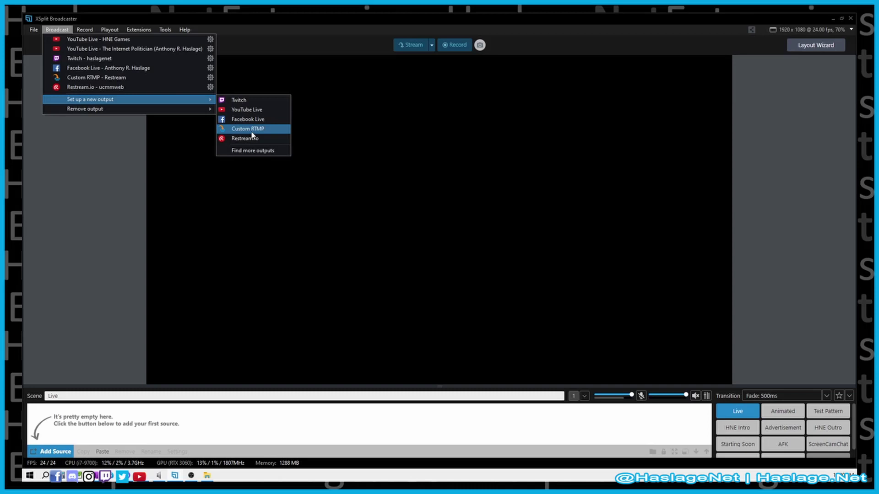
# Start setting up a new Custom RTMP output and review its channel fields and video codec choices
pyautogui.click(251, 131)
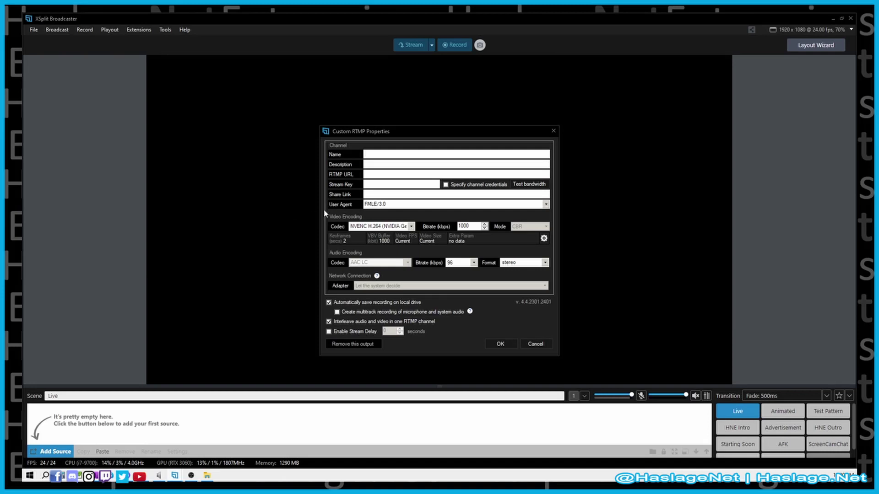
pyautogui.click(386, 154)
pyautogui.click(385, 174)
pyautogui.click(413, 227)
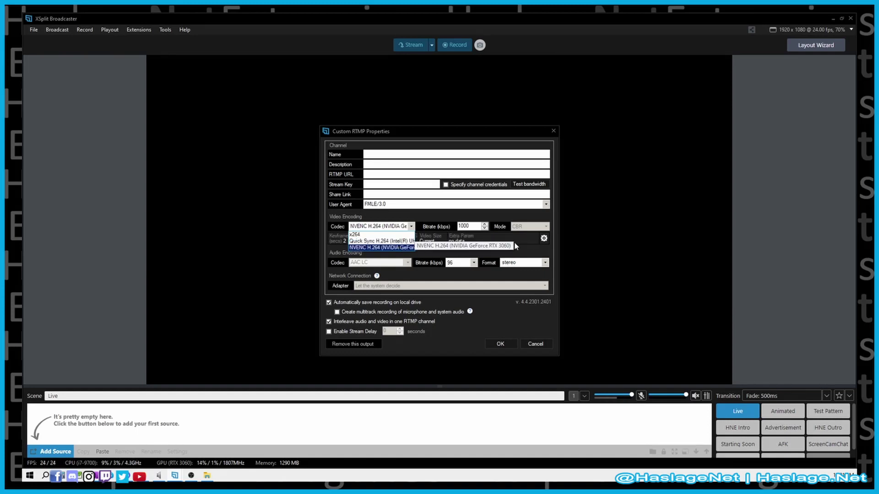
pyautogui.click(502, 237)
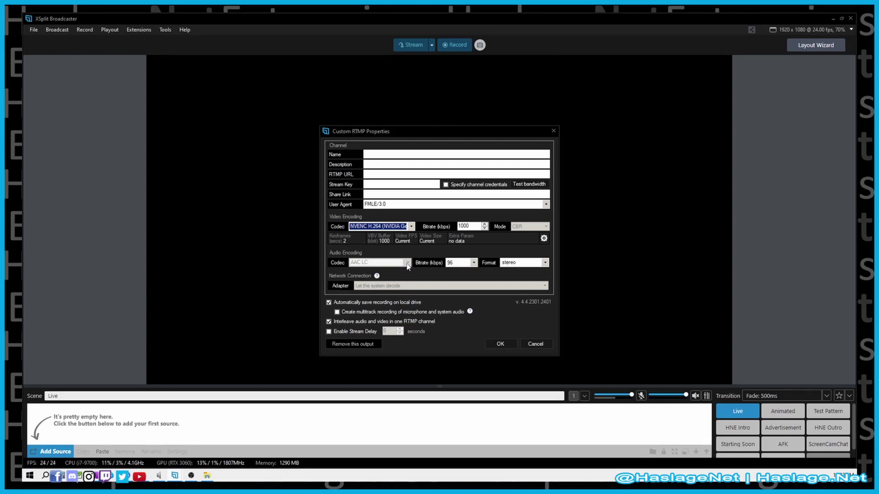
# Review the audio bitrate choices and the stereo and mono format options for the new output
pyautogui.click(474, 263)
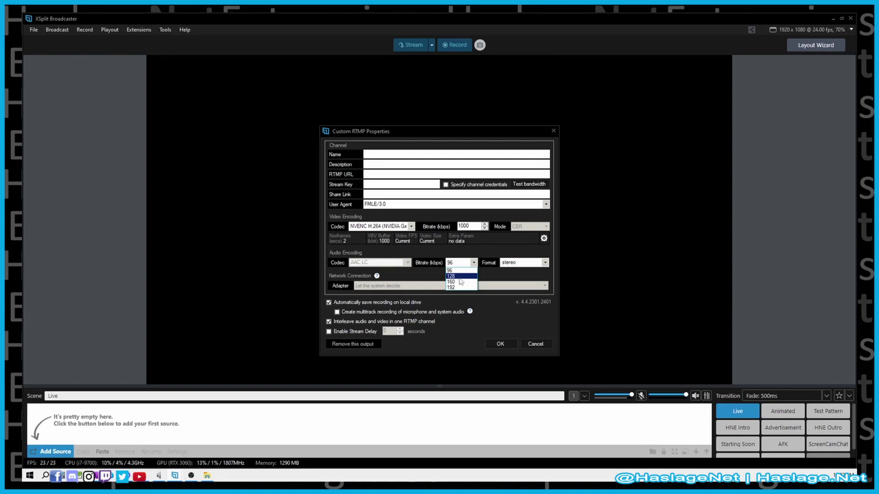
pyautogui.click(512, 280)
pyautogui.click(538, 264)
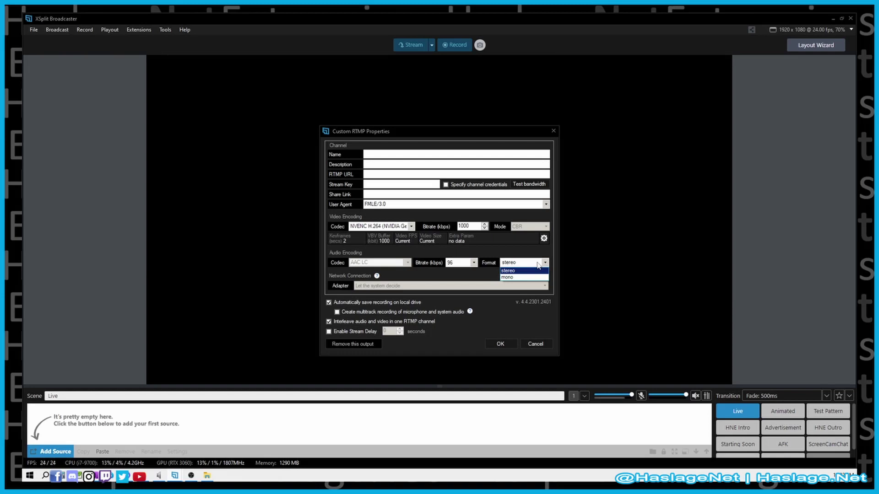
pyautogui.click(538, 264)
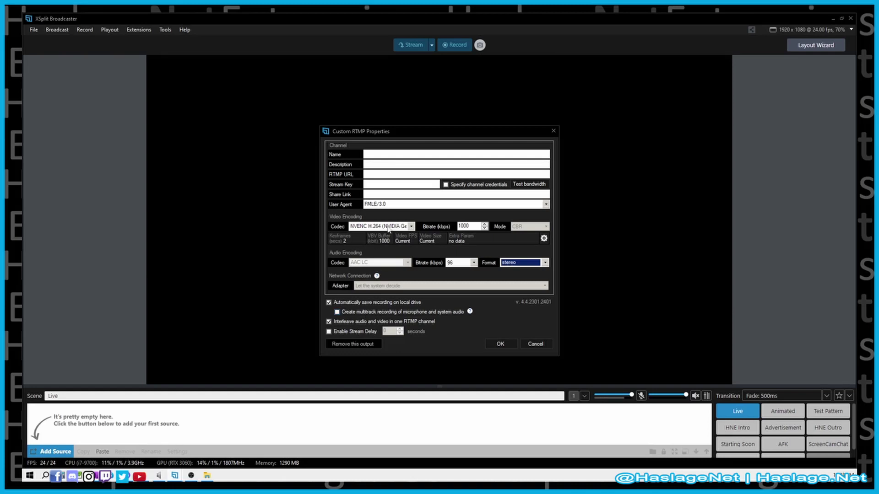
# Recheck the video codec choices, enable multitrack recording of microphone and system audio, and cancel the new output
pyautogui.click(388, 228)
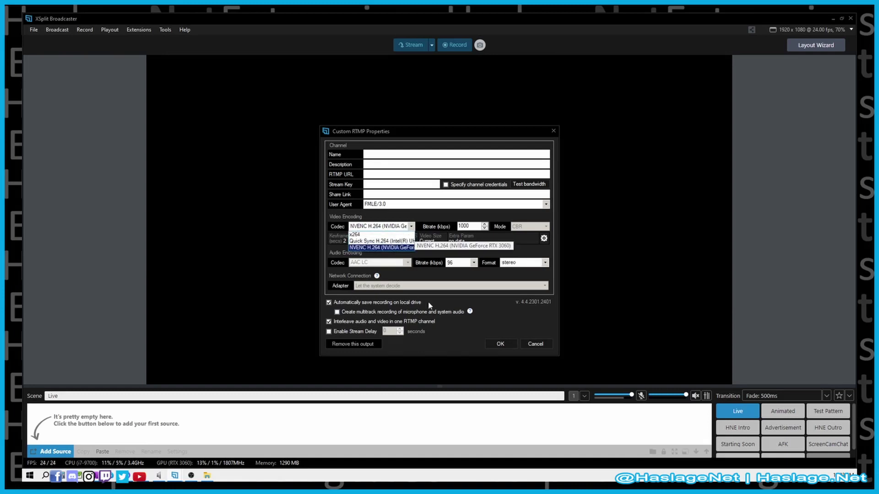
pyautogui.click(464, 321)
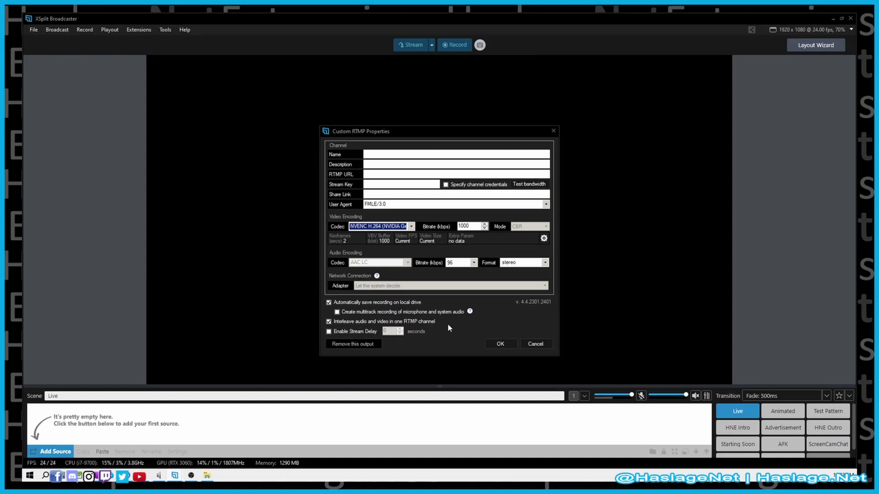
pyautogui.click(338, 313)
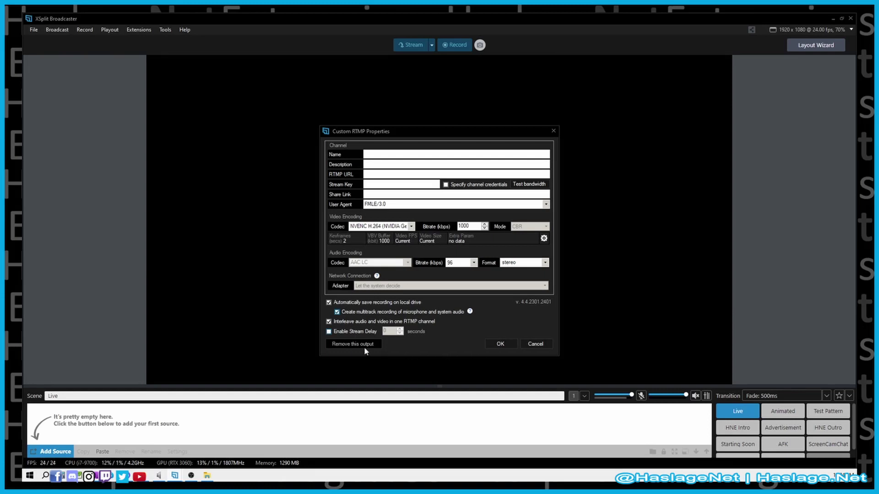
pyautogui.click(536, 345)
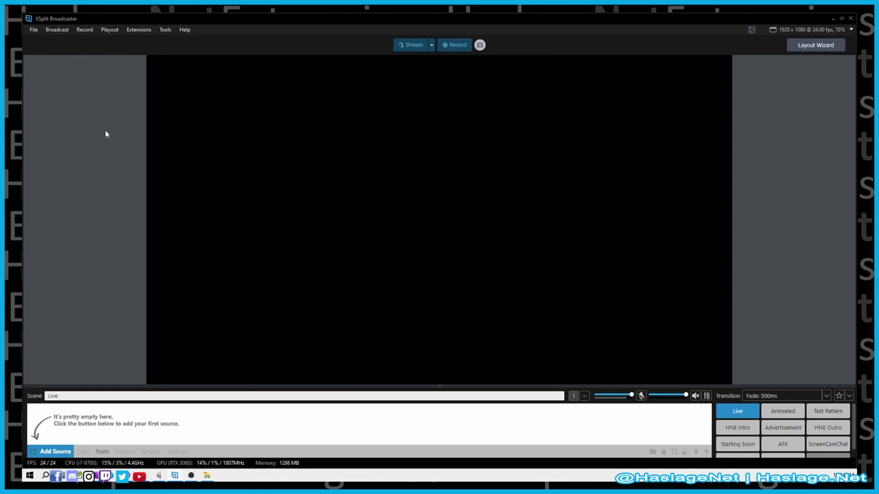
# Open the settings of the existing Custom RTMP - Restream output and review its channel details and video codec choices
pyautogui.click(63, 35)
pyautogui.click(213, 80)
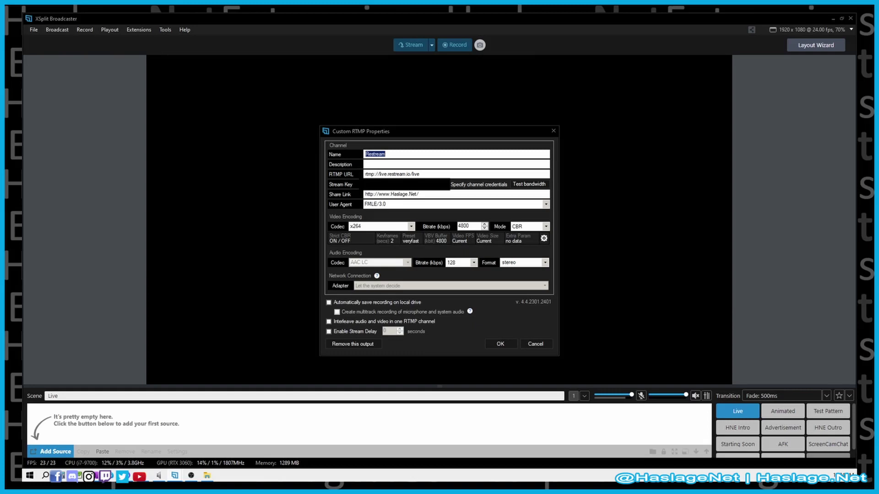
pyautogui.press('Tab')
pyautogui.click(411, 226)
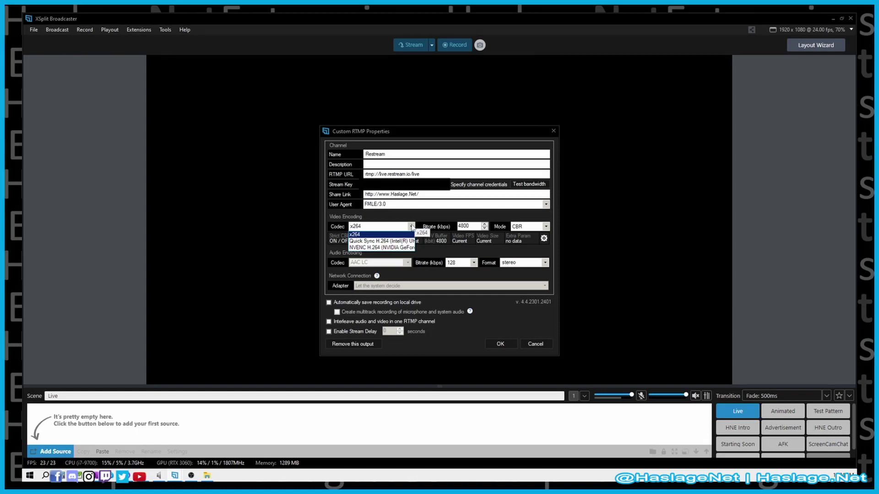
pyautogui.click(412, 231)
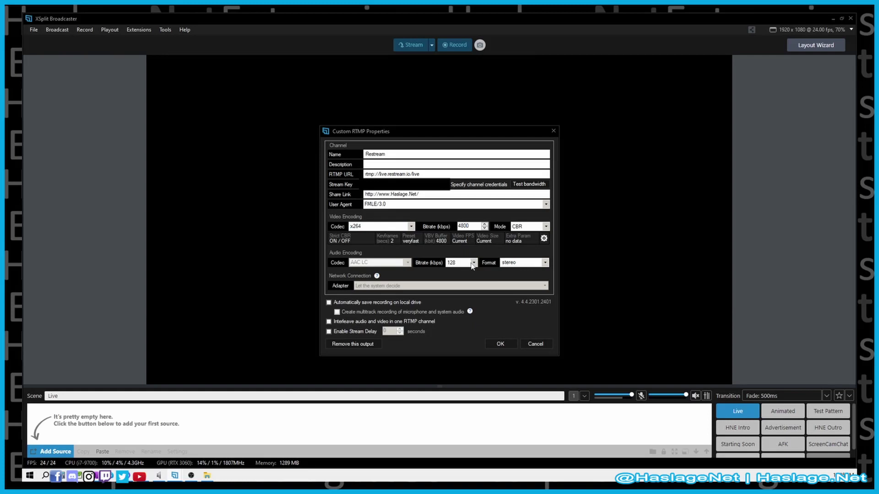
# Review the Restream output's bitrate modes, advanced video encoding setup and local recording option, and close its properties without saving
pyautogui.click(547, 227)
pyautogui.click(549, 232)
pyautogui.click(544, 238)
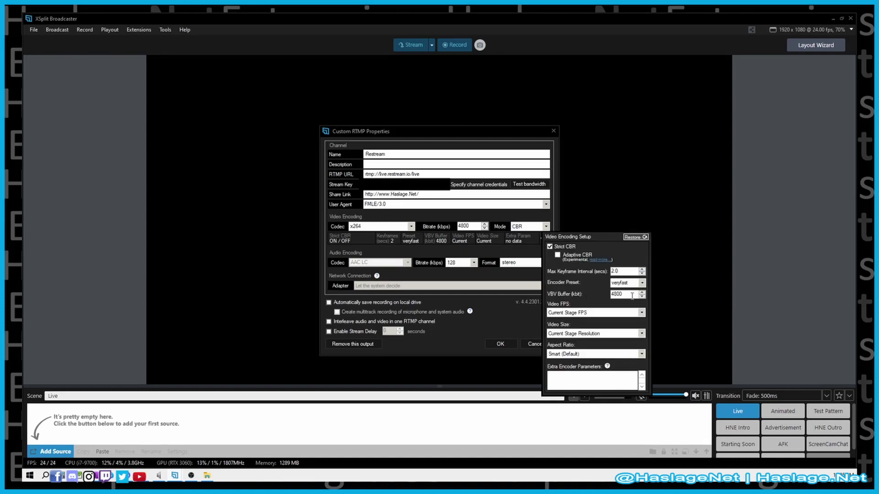
pyautogui.click(591, 270)
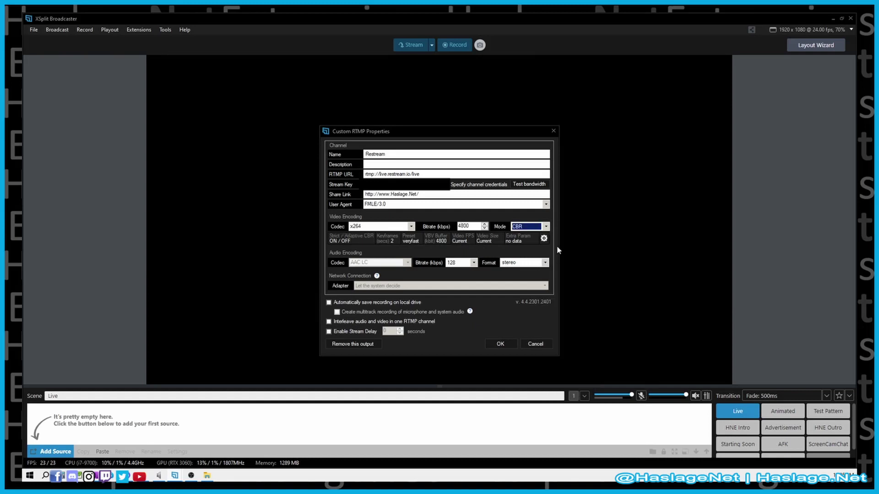
pyautogui.click(544, 238)
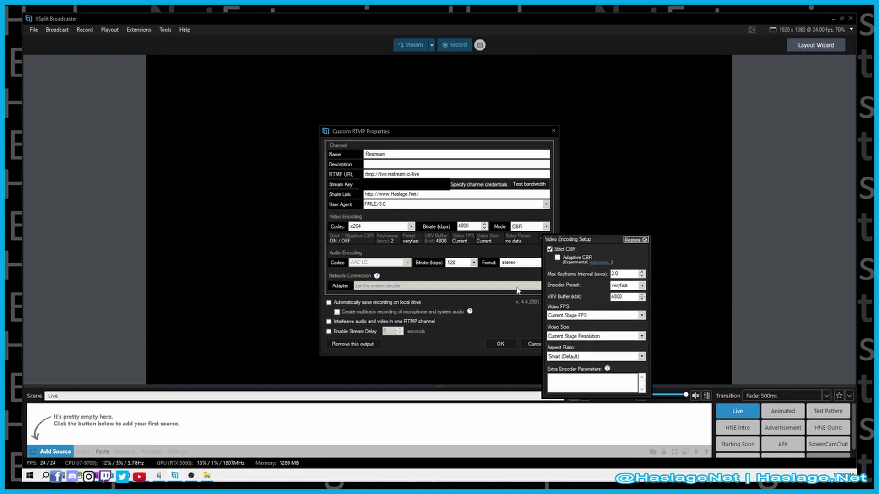
pyautogui.click(516, 249)
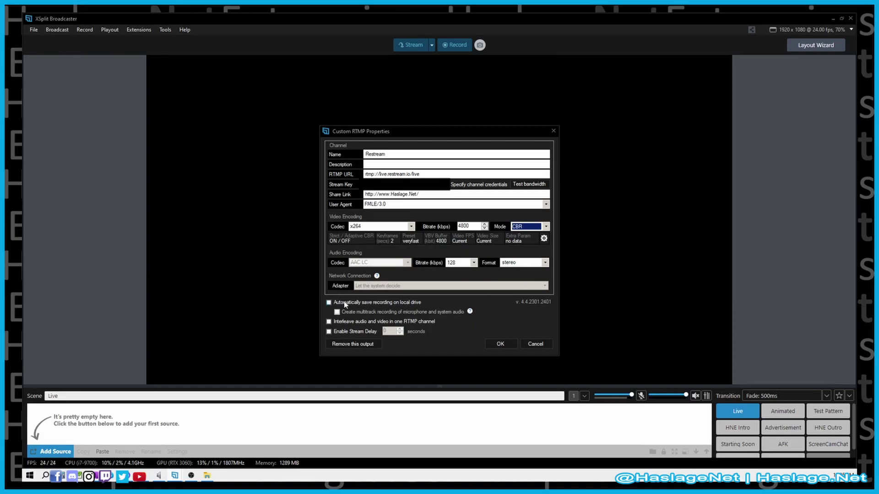
pyautogui.moveTo(345, 305)
pyautogui.click(536, 345)
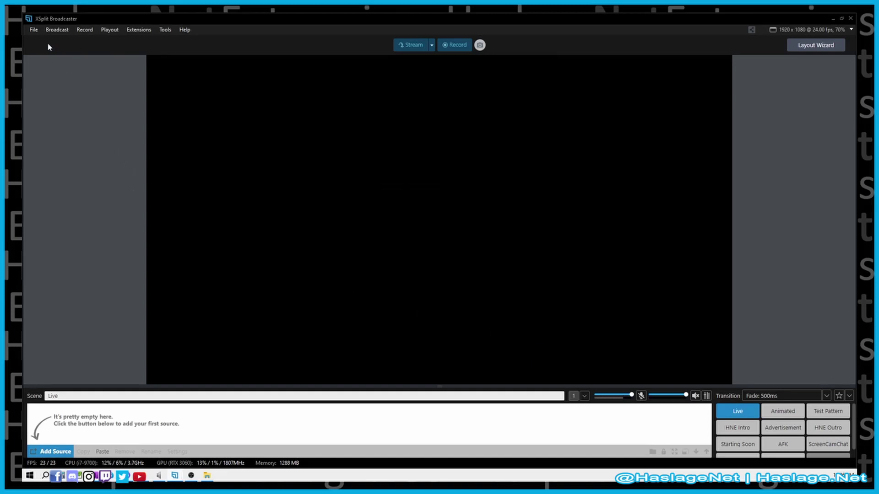
# View the configured broadcast outputs and the list of outputs available for streaming
pyautogui.click(57, 29)
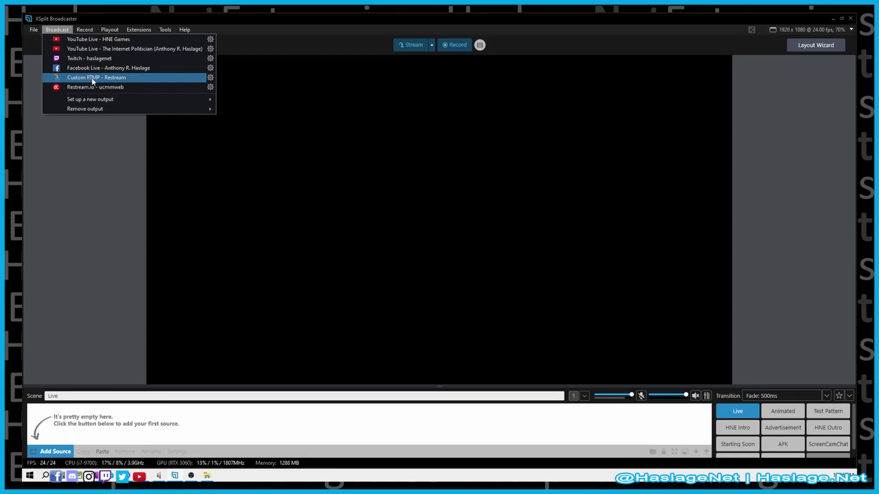
pyautogui.click(92, 159)
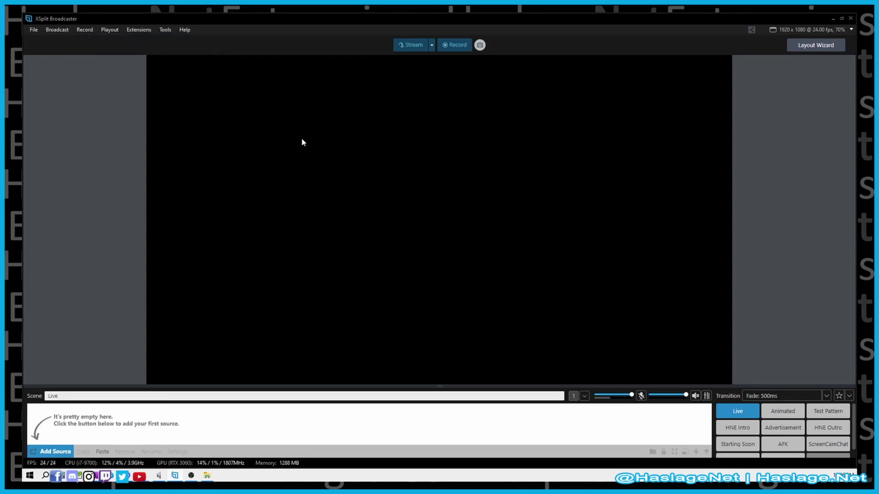
pyautogui.click(431, 46)
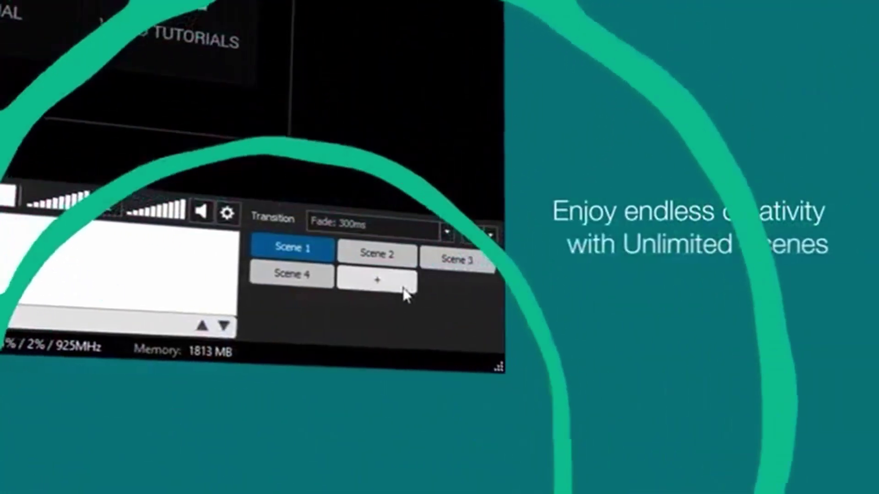
pyautogui.click(402, 289)
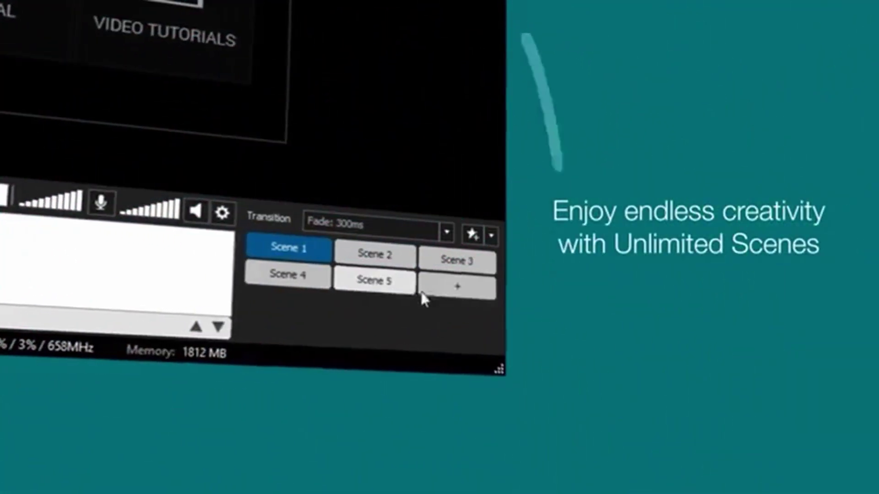
pyautogui.click(428, 293)
pyautogui.click(303, 309)
pyautogui.click(366, 315)
pyautogui.click(451, 318)
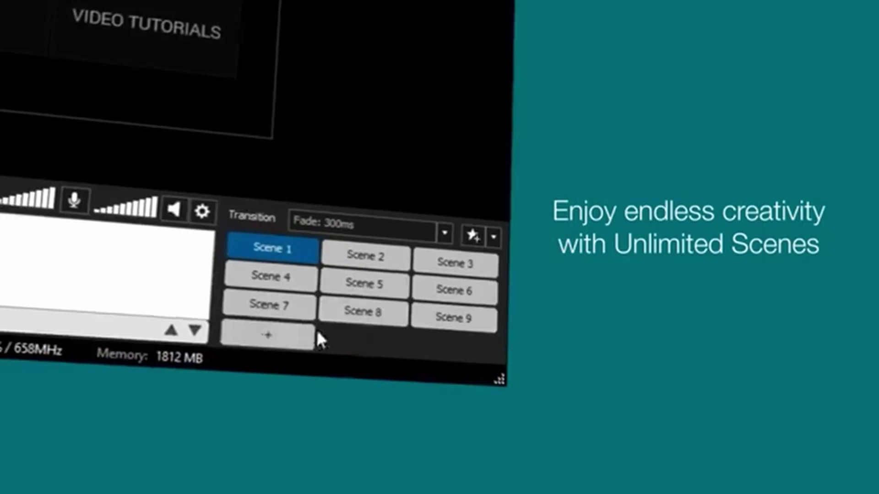
pyautogui.click(256, 334)
pyautogui.click(352, 338)
pyautogui.click(440, 341)
pyautogui.click(261, 352)
pyautogui.click(412, 353)
pyautogui.click(412, 353)
pyautogui.click(414, 357)
pyautogui.click(412, 359)
pyautogui.click(357, 348)
pyautogui.click(320, 339)
pyautogui.click(288, 330)
pyautogui.click(289, 339)
pyautogui.click(289, 348)
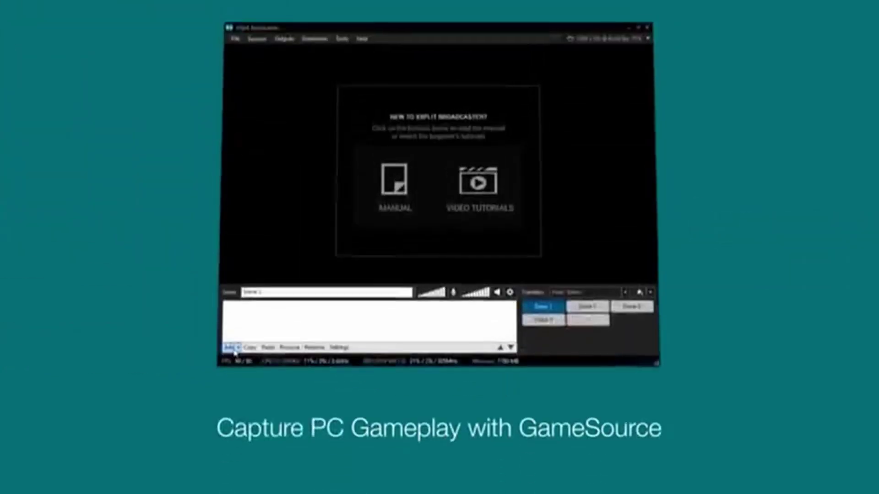
pyautogui.click(229, 296)
pyautogui.moveTo(275, 317)
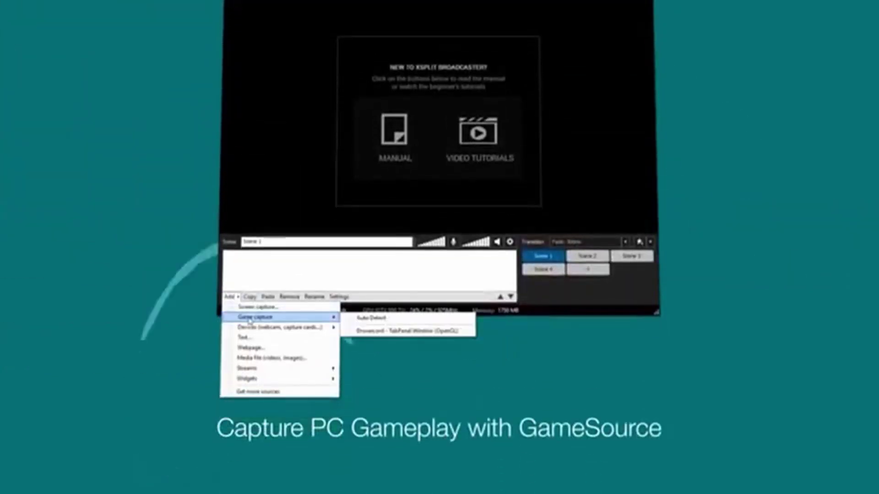
pyautogui.click(371, 318)
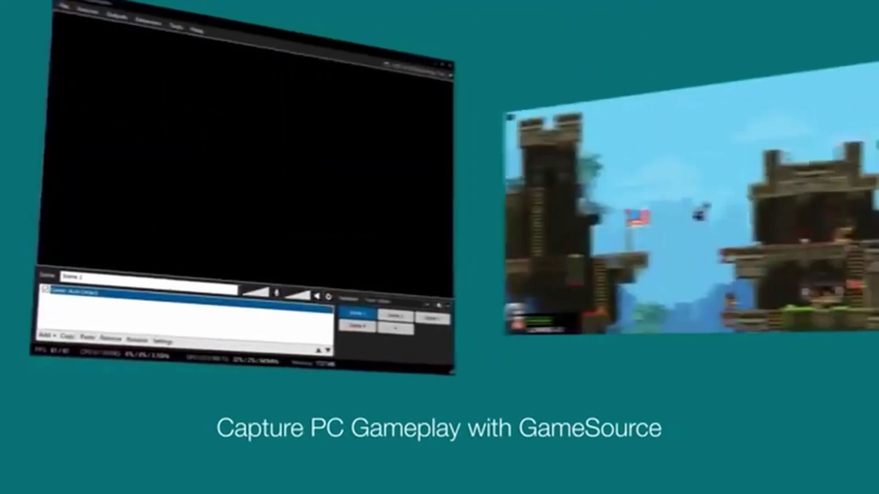